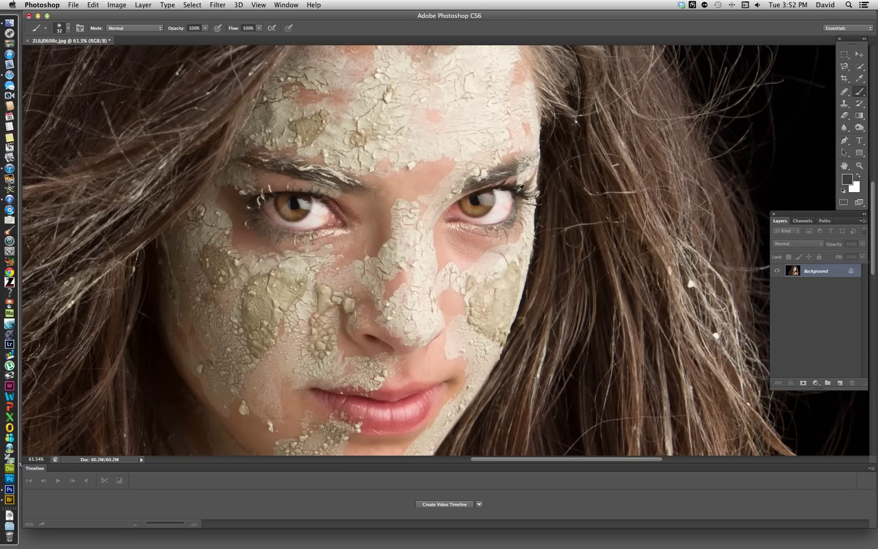
- Add a Hue/Saturation adjustment layer above the Background layer
scroll(520, 188, up, 2)
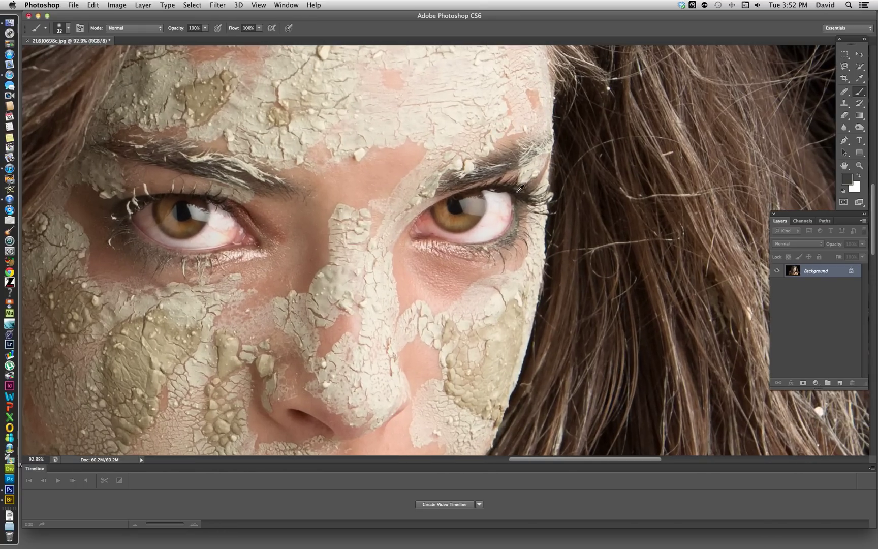
drag(330, 253, 436, 247)
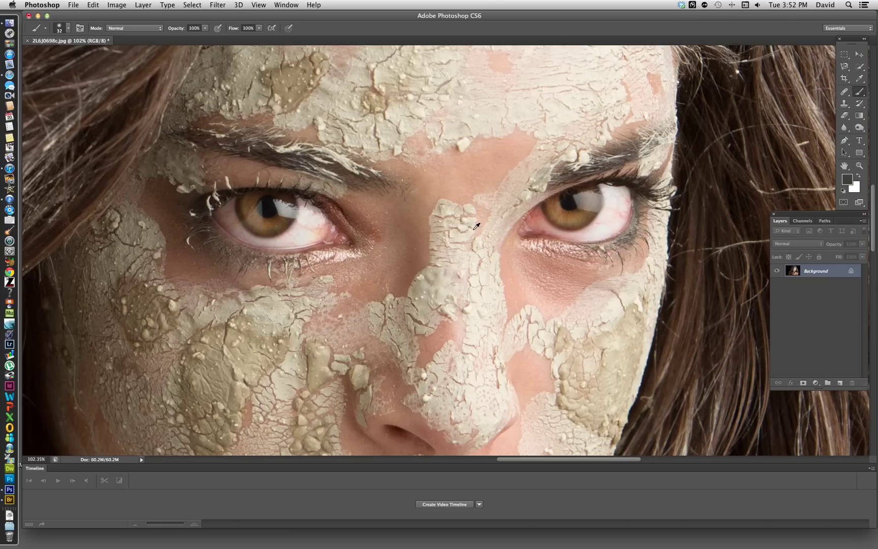
scroll(475, 229, up, 1)
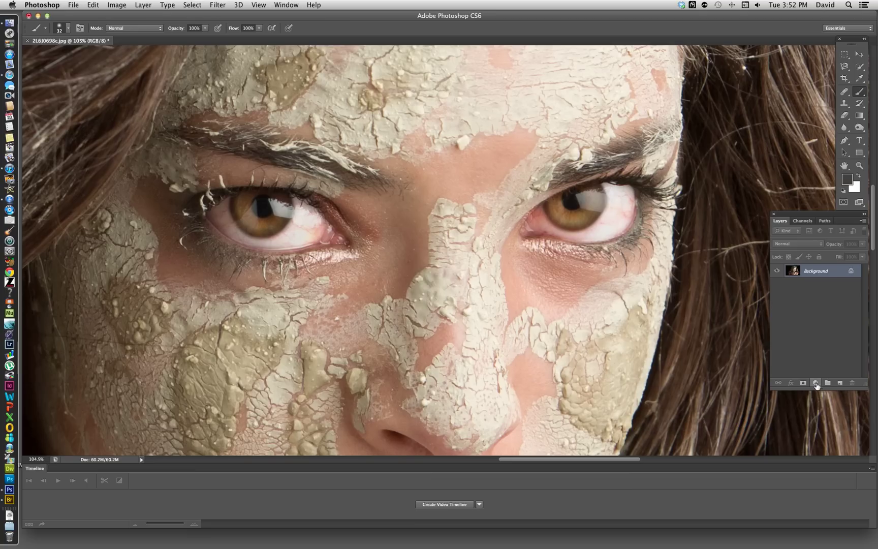
click(816, 383)
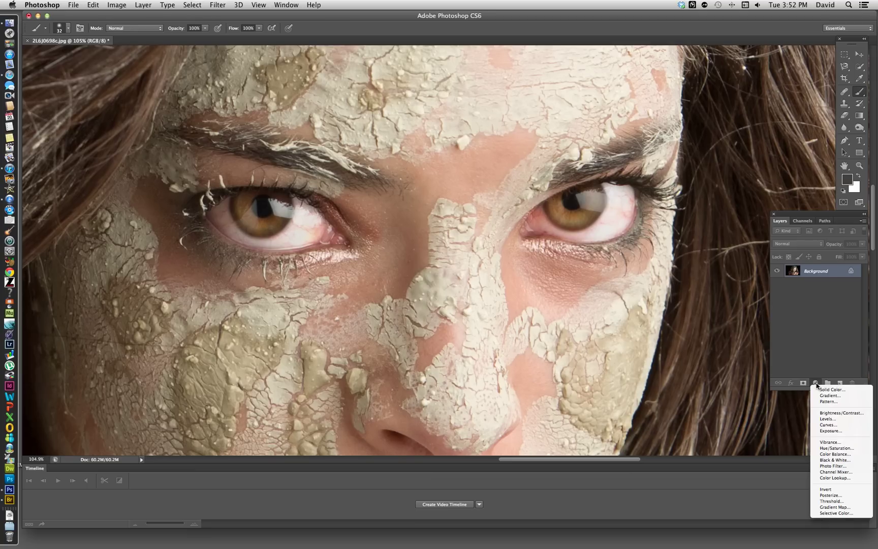
click(833, 449)
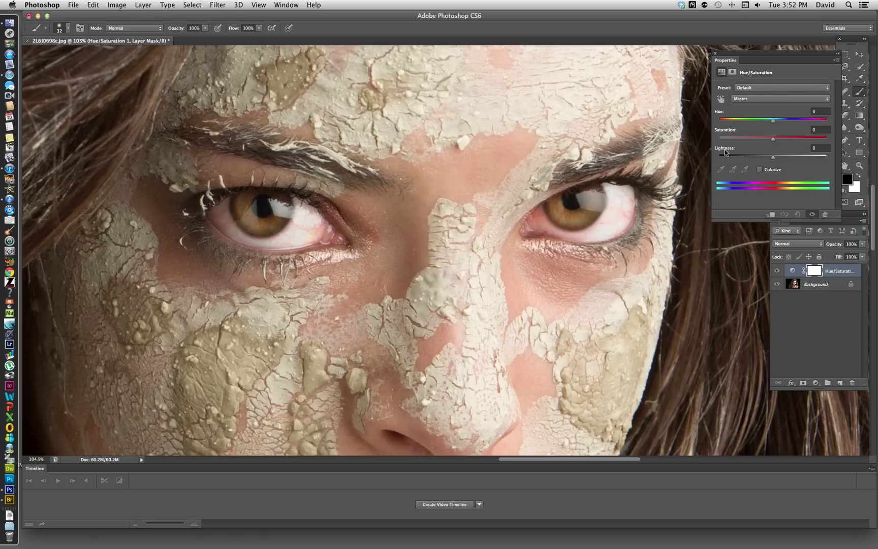
- Set the Reds range of the Hue/Saturation adjustment to saturation -100 and lightness +64
click(755, 104)
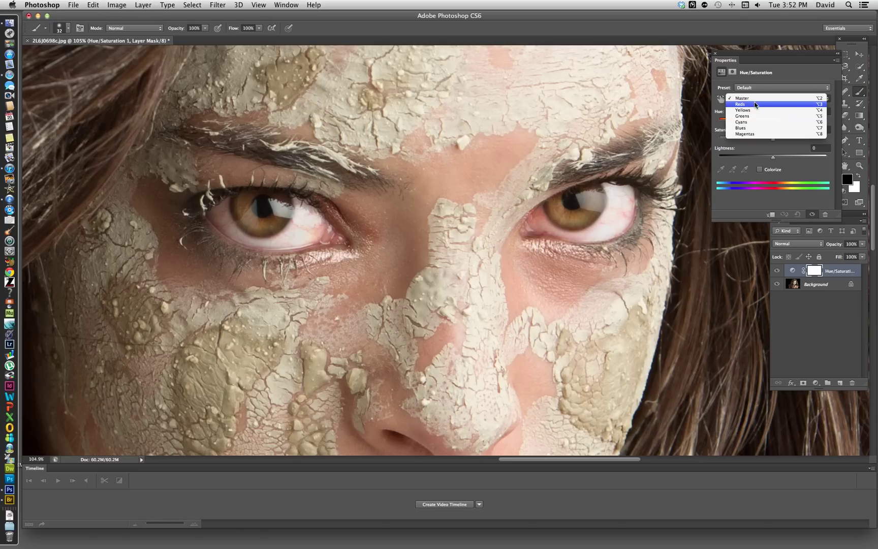
click(755, 104)
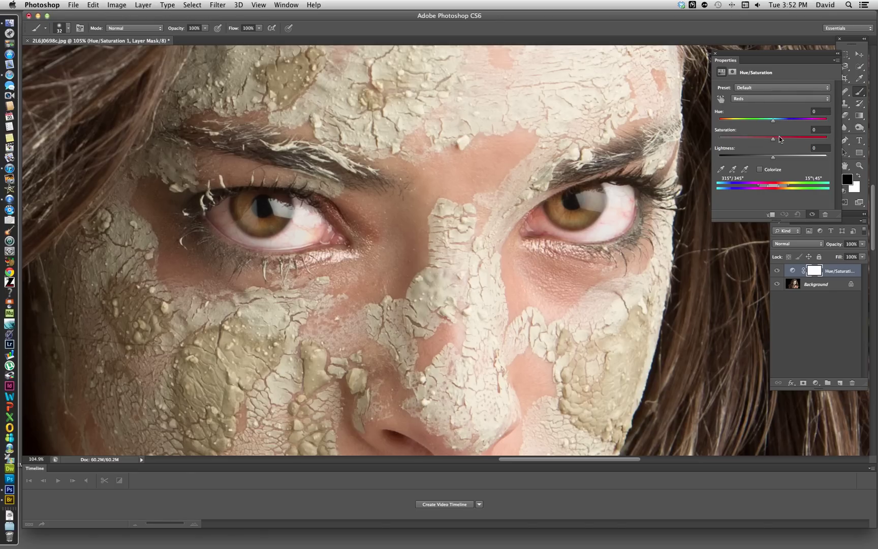
drag(775, 140, 717, 141)
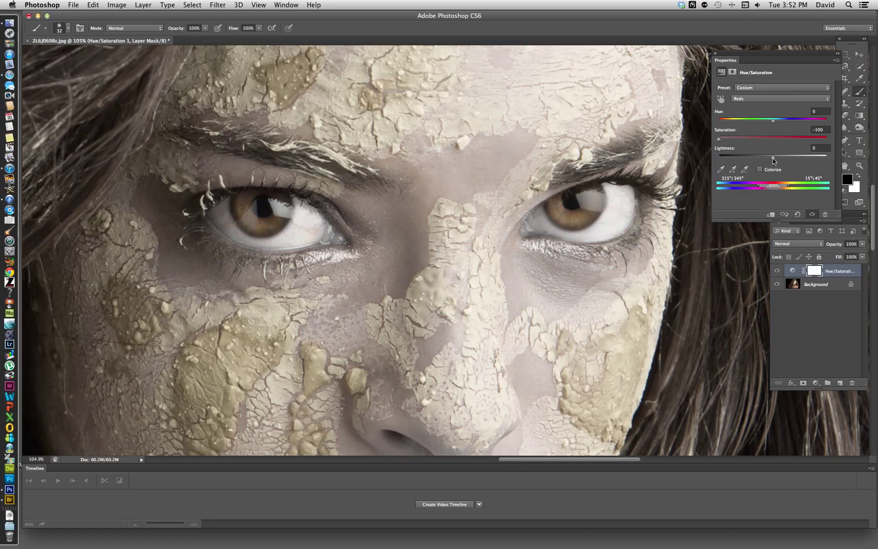
drag(772, 157, 807, 156)
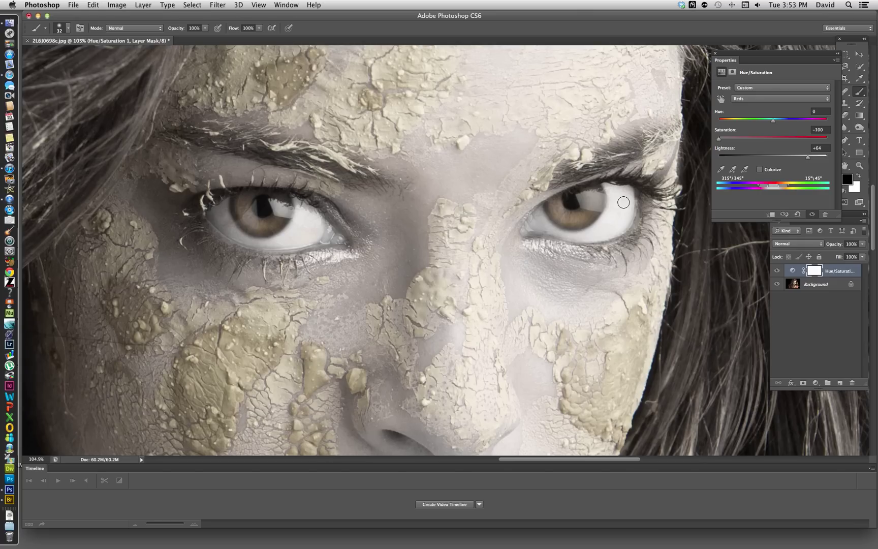
click(716, 53)
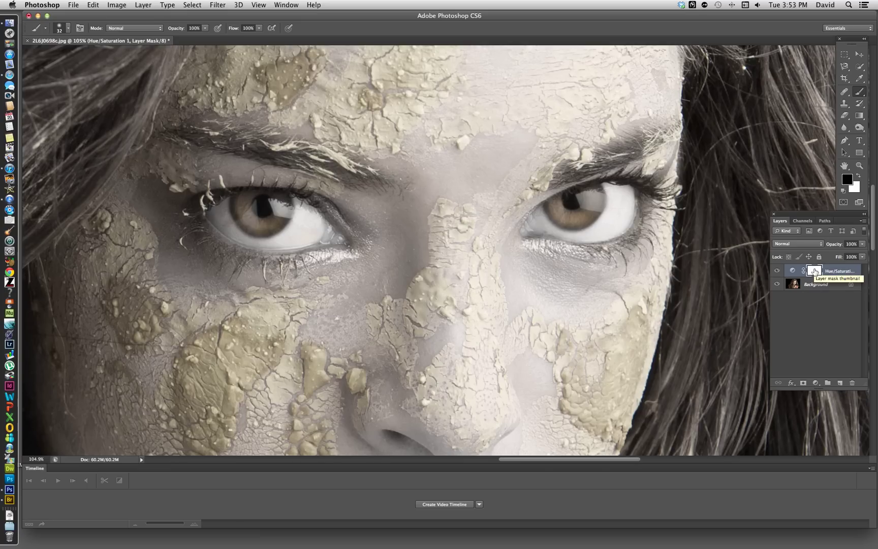
- Invert the adjustment's layer mask to black and paint white on it over the white of the eye on the image's right
key(super+i)
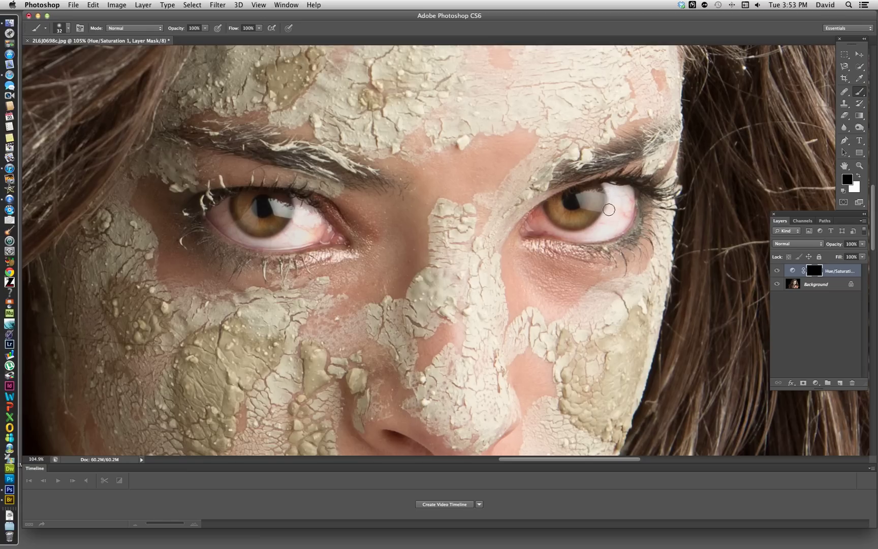
scroll(607, 216, up, 5)
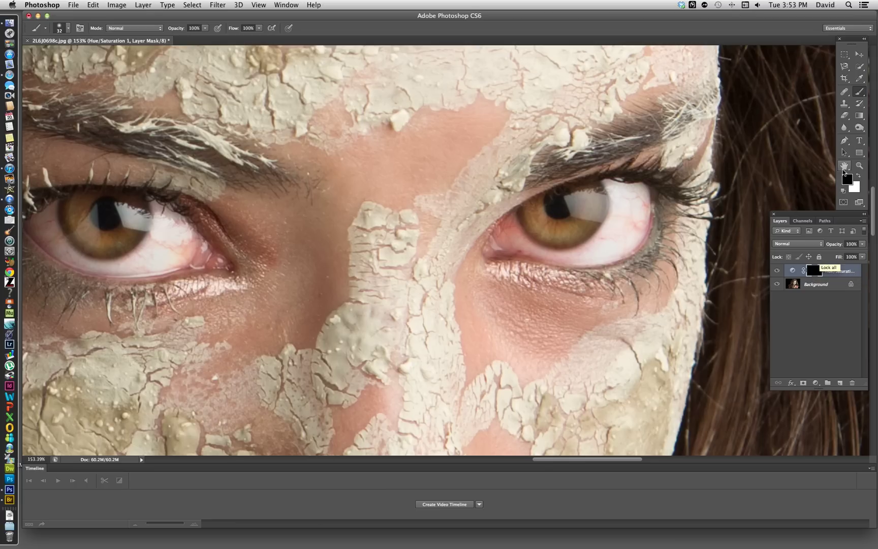
click(859, 178)
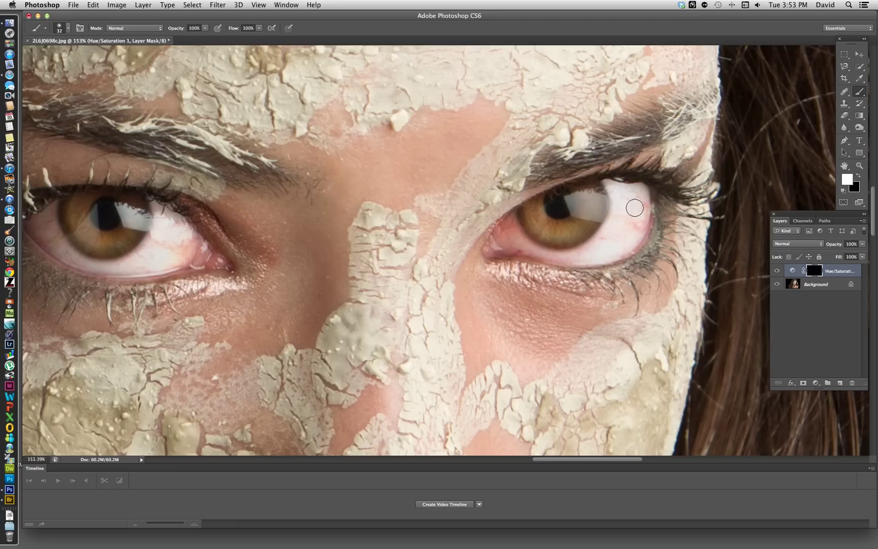
mouse_move(635, 207)
mouse_down()
mouse_move(614, 188)
mouse_move(616, 219)
mouse_move(627, 197)
mouse_move(622, 226)
mouse_move(635, 195)
mouse_move(639, 201)
mouse_move(634, 232)
mouse_move(638, 215)
mouse_move(606, 248)
mouse_move(615, 224)
mouse_move(596, 253)
mouse_move(574, 259)
mouse_move(527, 249)
mouse_move(508, 222)
mouse_move(501, 235)
mouse_move(513, 248)
mouse_move(587, 259)
mouse_move(636, 234)
mouse_move(643, 192)
mouse_move(639, 203)
mouse_move(652, 204)
mouse_move(633, 210)
mouse_move(635, 202)
mouse_move(616, 241)
mouse_move(563, 277)
mouse_move(521, 268)
mouse_move(573, 278)
mouse_move(523, 274)
mouse_up()
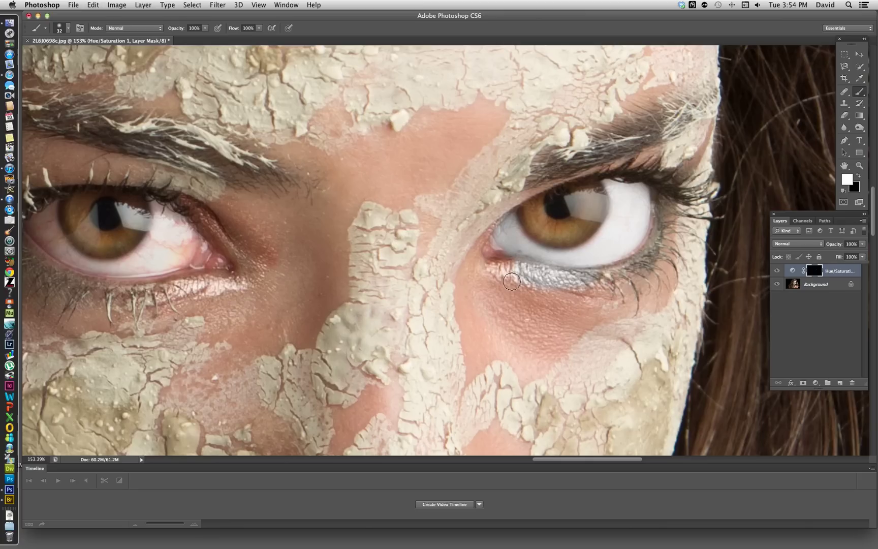
- Paint black on the mask along the lower lid of that eye to remove the desaturation from the skin
key(x)
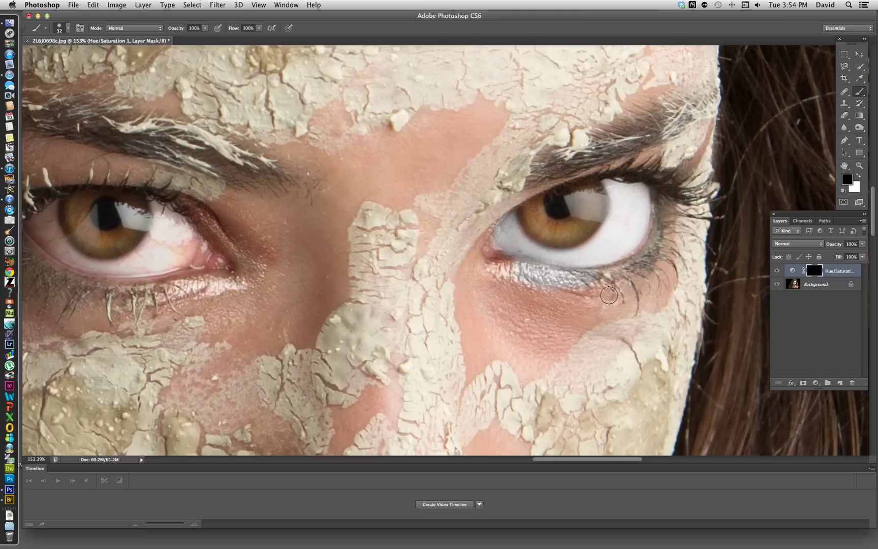
drag(598, 278, 513, 268)
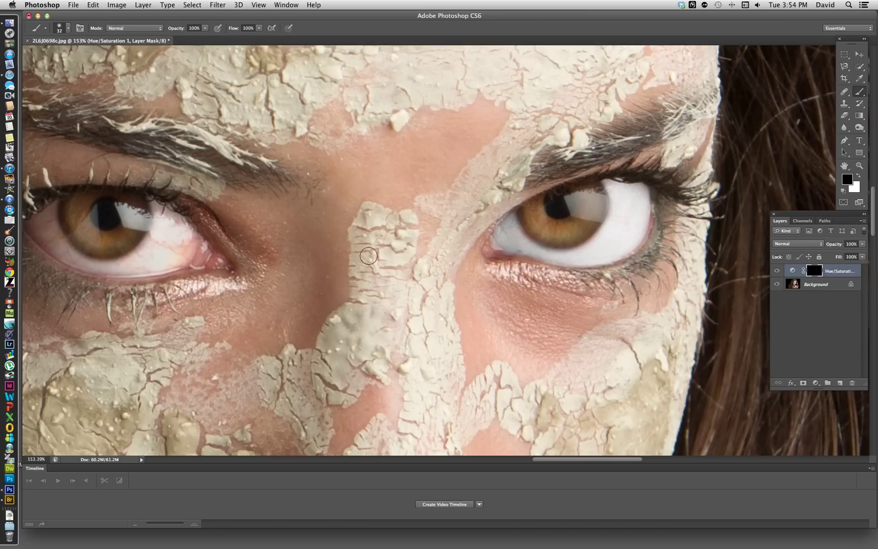
- Paint white on the mask over the white of the eye on the image's left, and switch the foreground colour back to black
drag(311, 227, 640, 198)
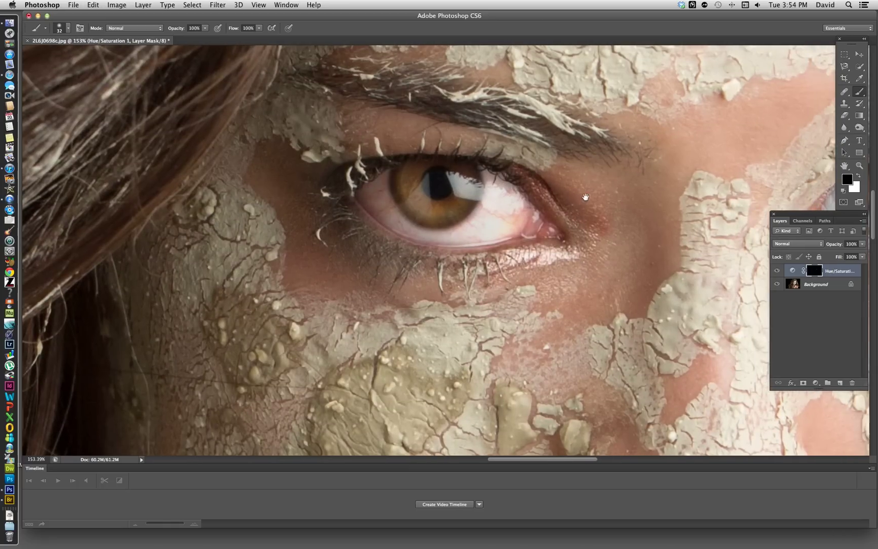
key(x)
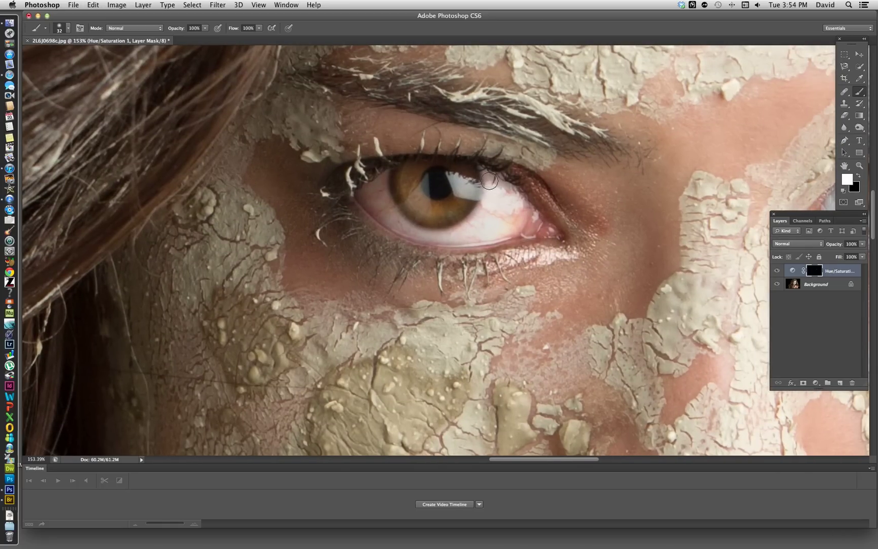
mouse_move(519, 207)
mouse_down()
mouse_move(502, 228)
mouse_move(514, 214)
mouse_move(493, 229)
mouse_move(492, 206)
mouse_move(465, 231)
mouse_move(407, 232)
mouse_move(381, 185)
mouse_move(366, 190)
mouse_move(383, 178)
mouse_move(362, 194)
mouse_move(405, 229)
mouse_move(441, 240)
mouse_move(422, 238)
mouse_move(453, 242)
mouse_move(439, 243)
mouse_move(431, 239)
mouse_move(466, 241)
mouse_move(504, 223)
mouse_move(507, 198)
mouse_move(524, 207)
mouse_move(516, 223)
mouse_move(486, 234)
mouse_move(481, 251)
mouse_move(427, 252)
mouse_up()
key(x)
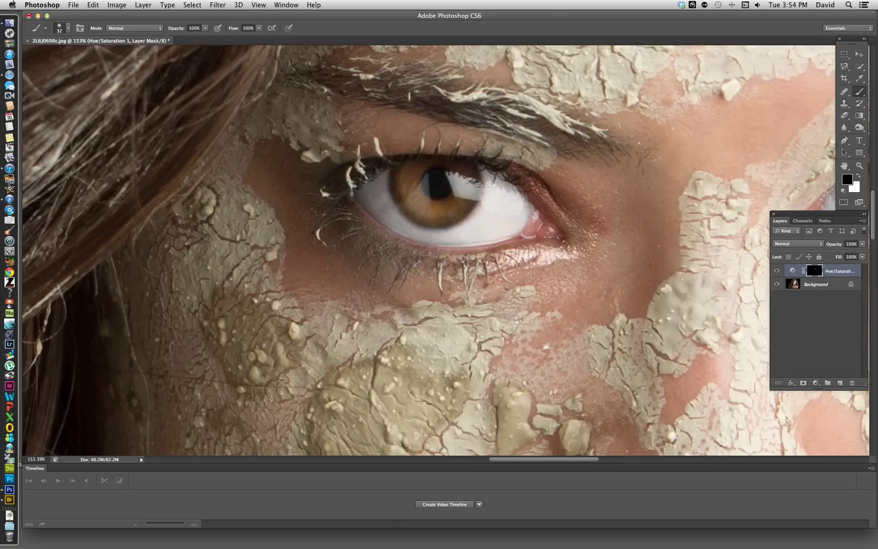
- Examine the whitened eyes in the whole portrait and again close up
scroll(584, 295, down, 5)
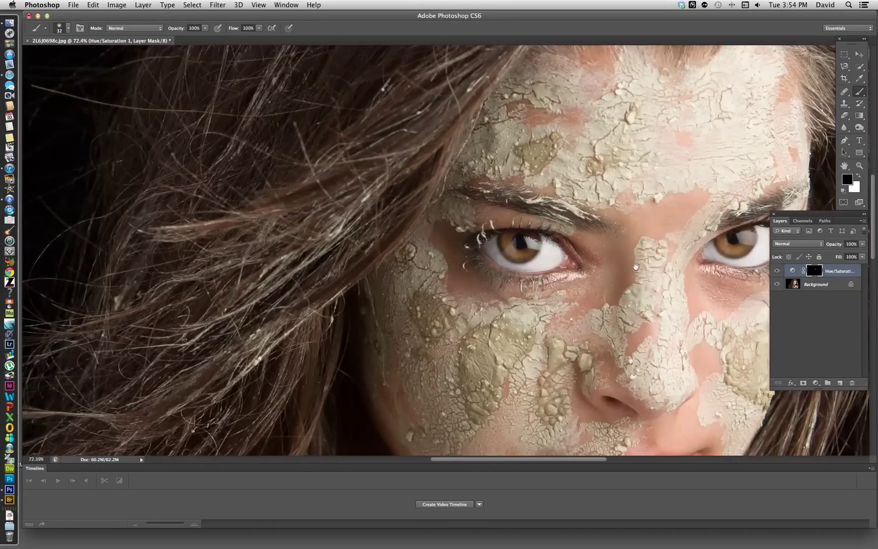
drag(584, 314, 490, 228)
scroll(508, 238, down, 2)
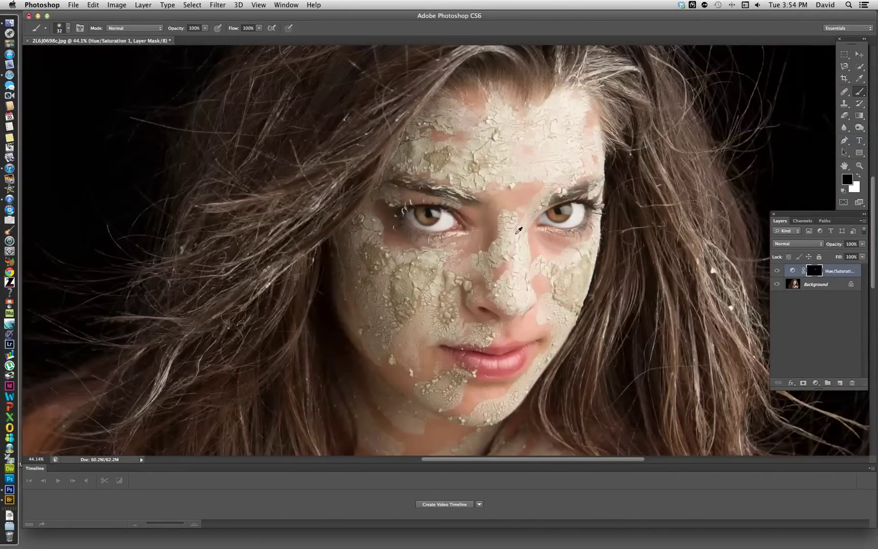
scroll(518, 230, down, 2)
scroll(518, 231, down, 2)
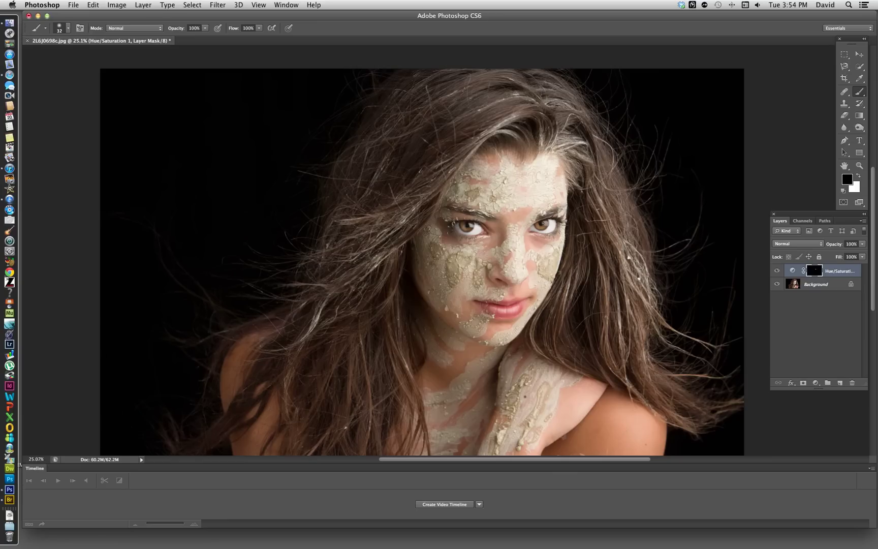
scroll(524, 224, up, 2)
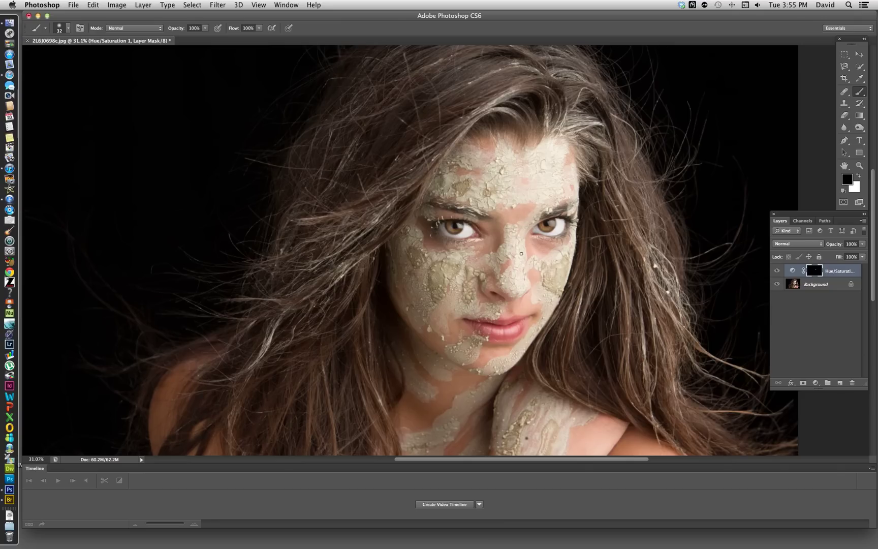
scroll(521, 253, up, 2)
scroll(519, 238, up, 7)
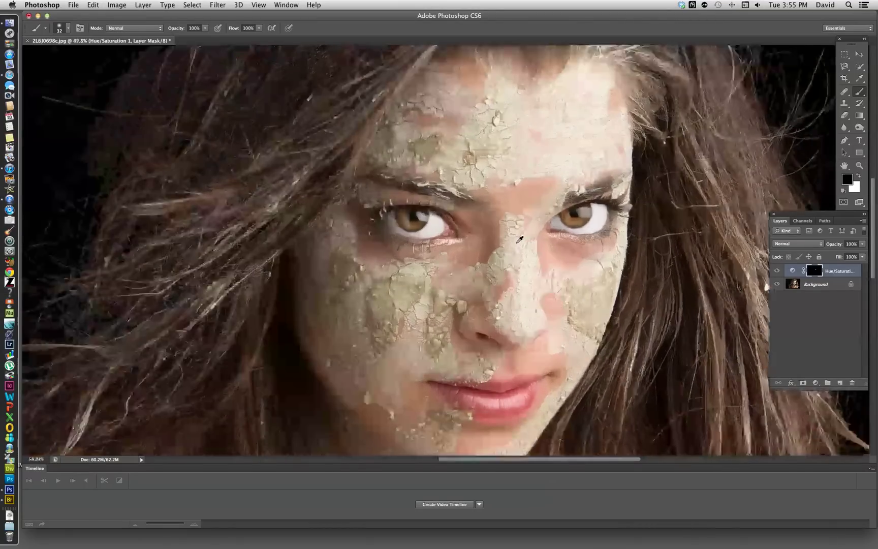
scroll(531, 220, up, 2)
scroll(531, 219, up, 1)
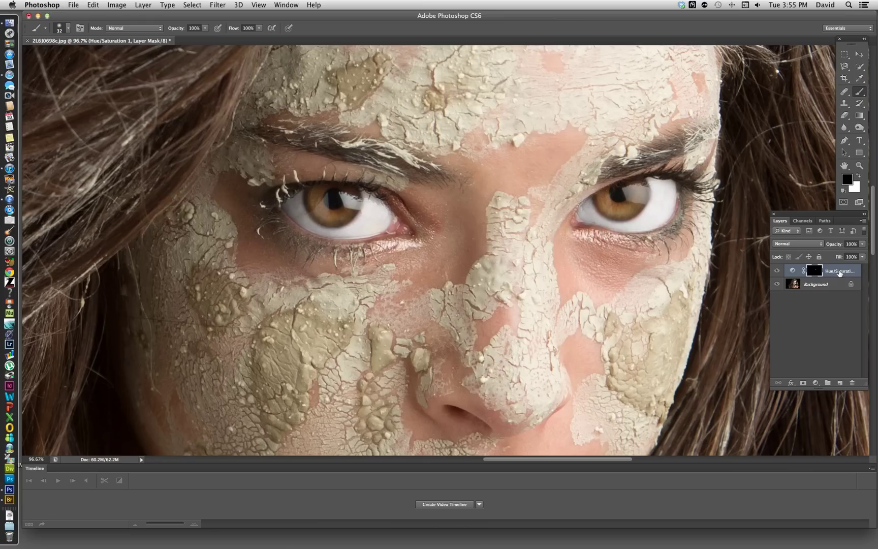
- Lower the Hue/Saturation layer's opacity to 64% and refine it to 68%, checking the eyes close up and in the full portrait
drag(841, 246, 824, 247)
key(Return)
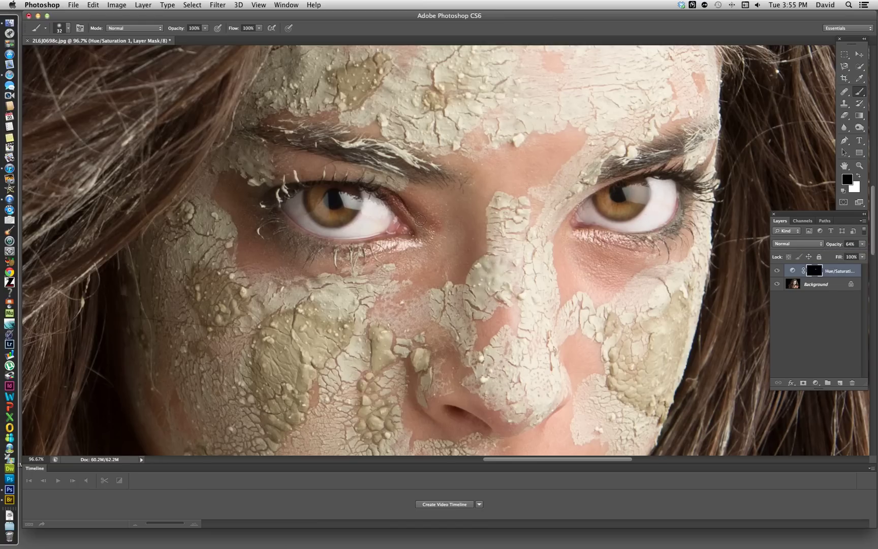
scroll(373, 198, up, 6)
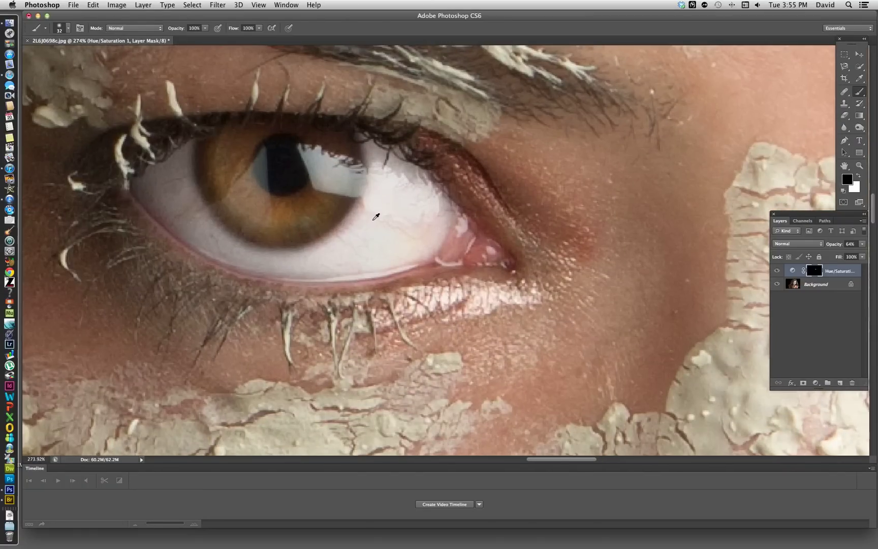
scroll(376, 217, down, 1)
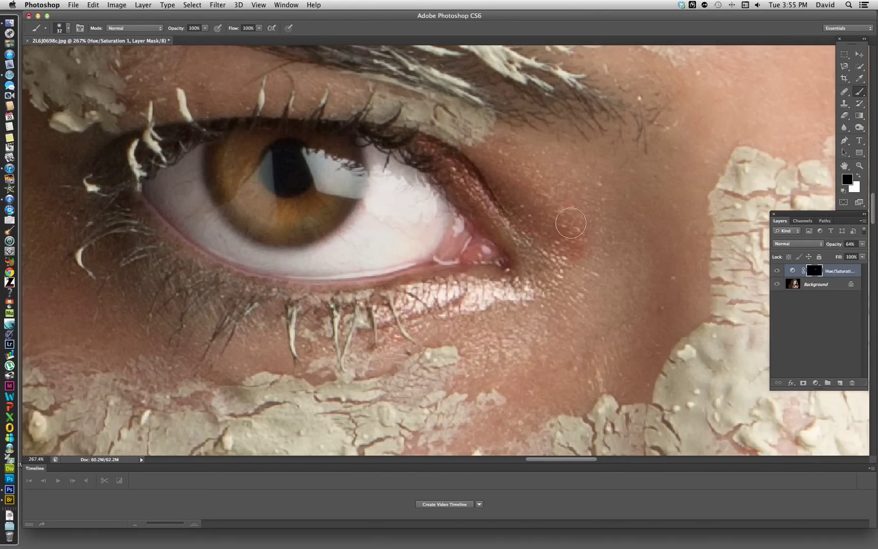
mouse_move(841, 247)
mouse_down()
mouse_move(827, 245)
mouse_move(836, 247)
mouse_up()
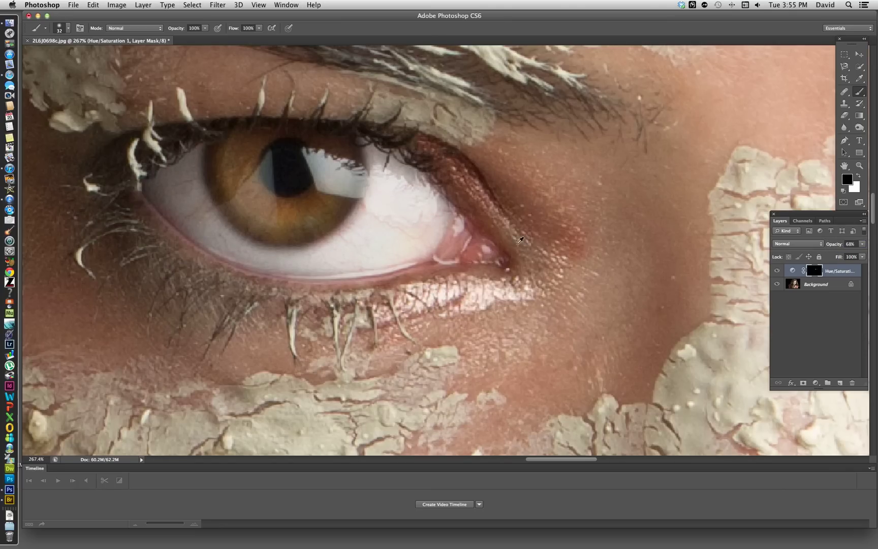
scroll(517, 240, down, 2)
scroll(517, 240, down, 10)
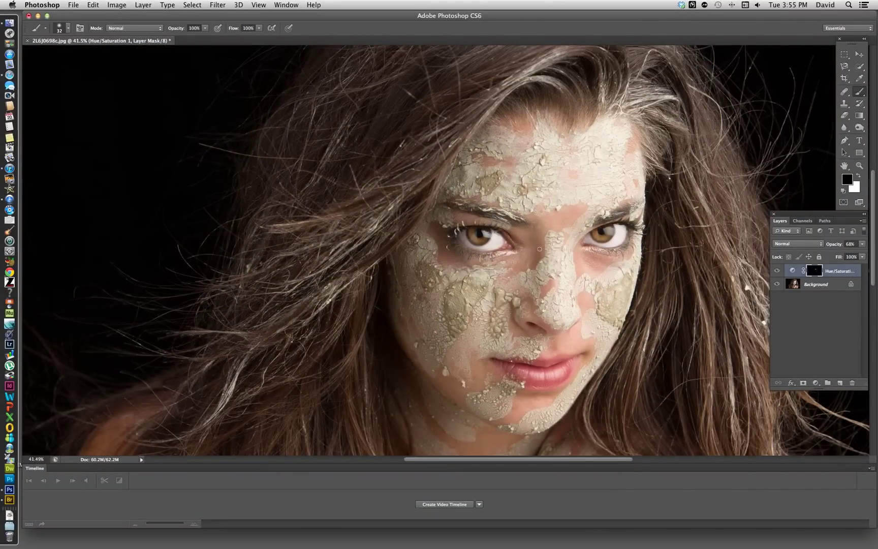
drag(615, 297, 542, 248)
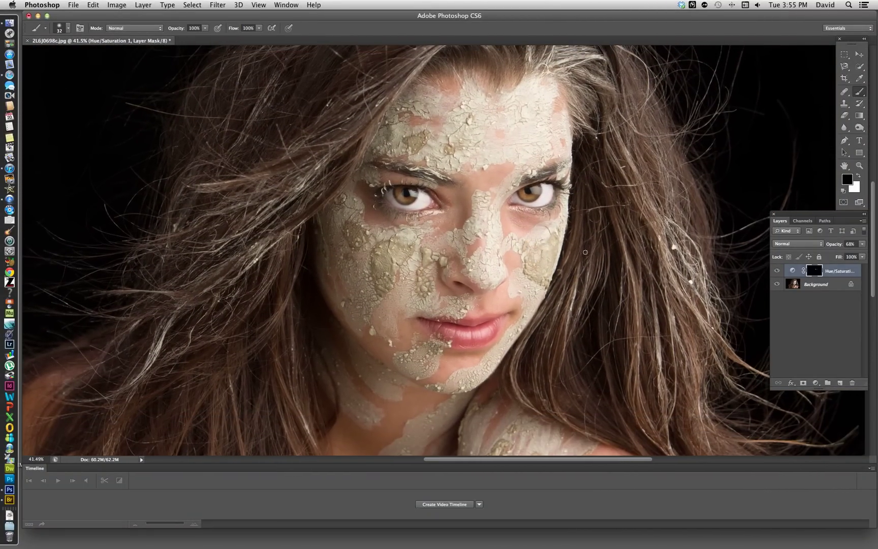
scroll(542, 248, down, 4)
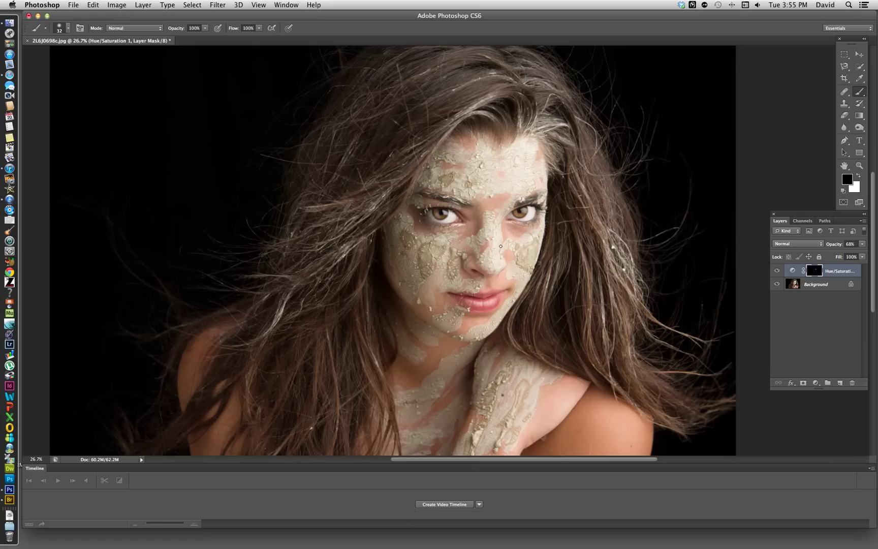